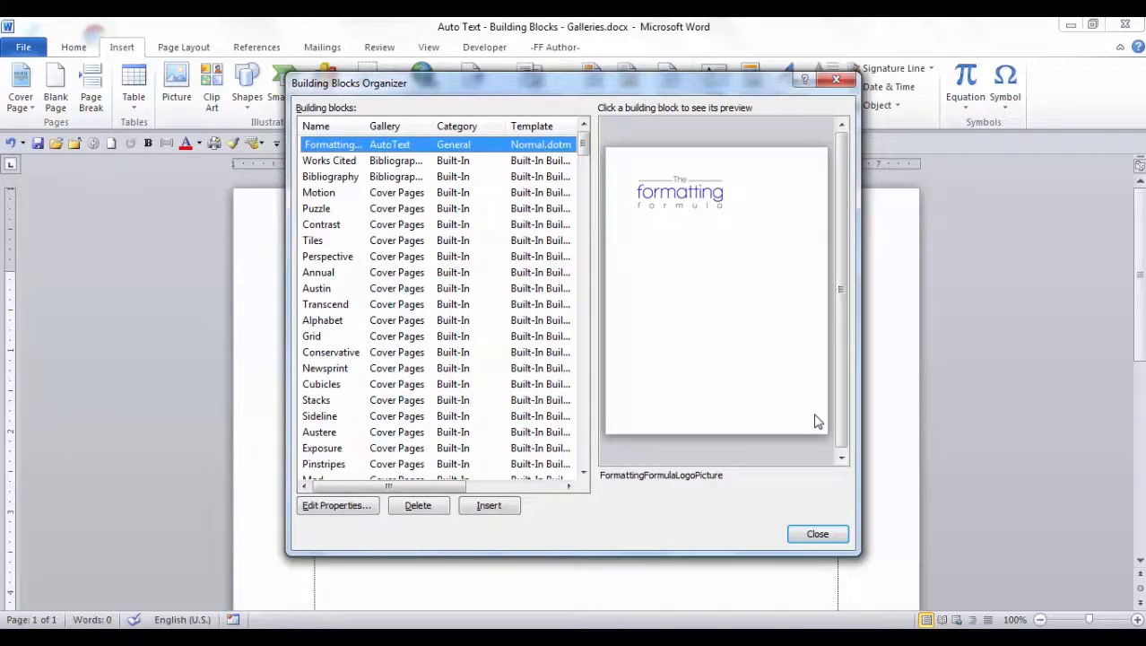
Look through the list of building blocks in the Building Blocks Organizer and close it
{"action": "left_click_drag", "start_coordinate": [583, 146], "coordinate": [581, 436]}
{"action": "left_click", "coordinate": [817, 534]}
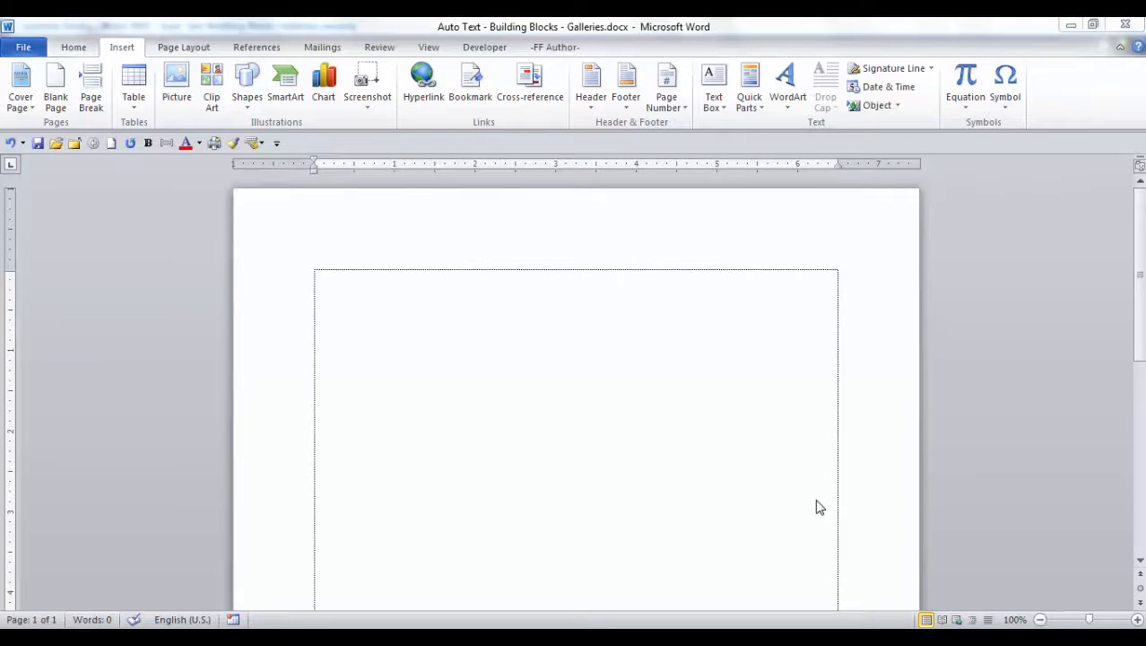
Write "The Formatting Formula" at the start of the blank page and format it bold and blue
{"action": "left_click", "coordinate": [348, 297]}
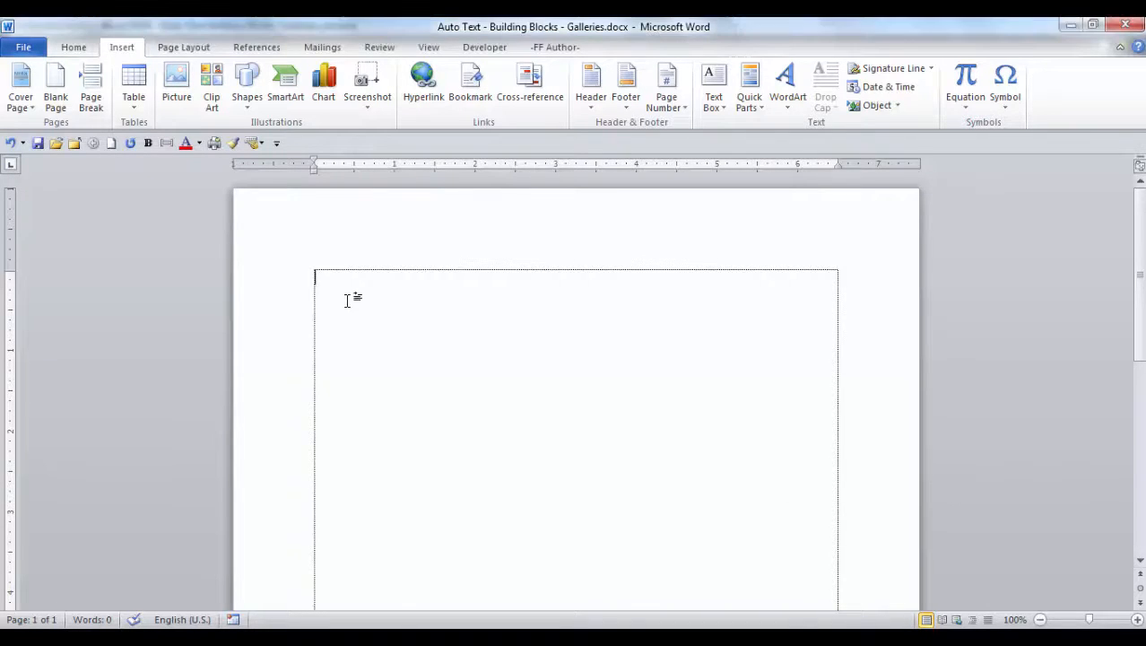
{"action": "type", "text": "The Formatting Formula"}
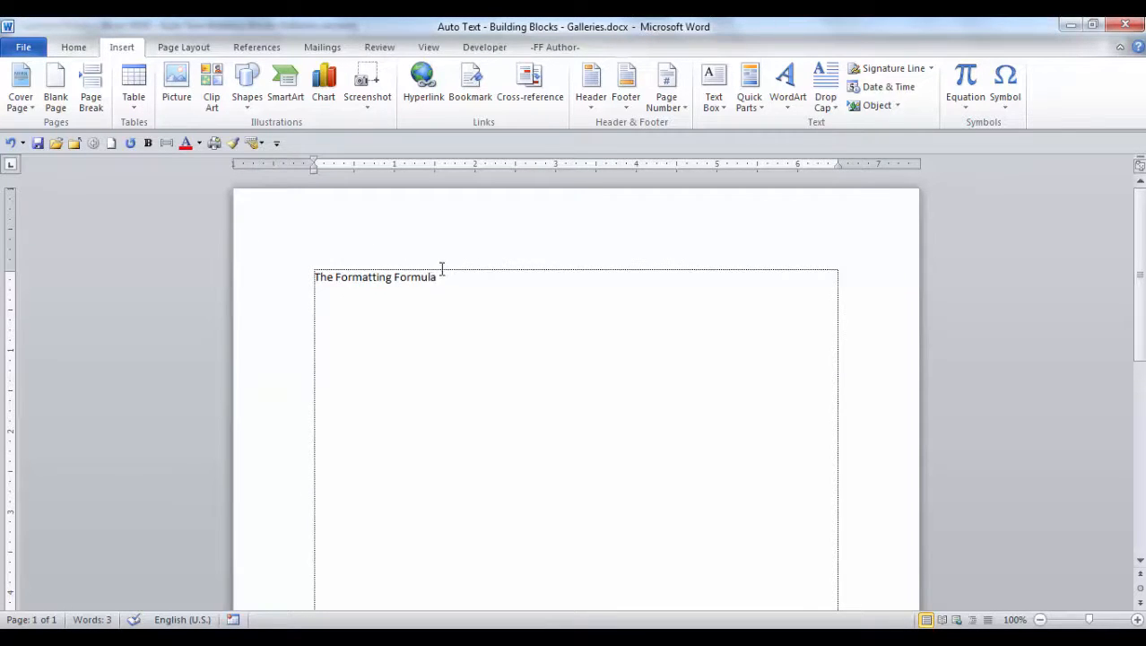
{"action": "left_click_drag", "start_coordinate": [437, 277], "coordinate": [314, 277]}
{"action": "left_click", "coordinate": [148, 143]}
{"action": "left_click", "coordinate": [198, 143]}
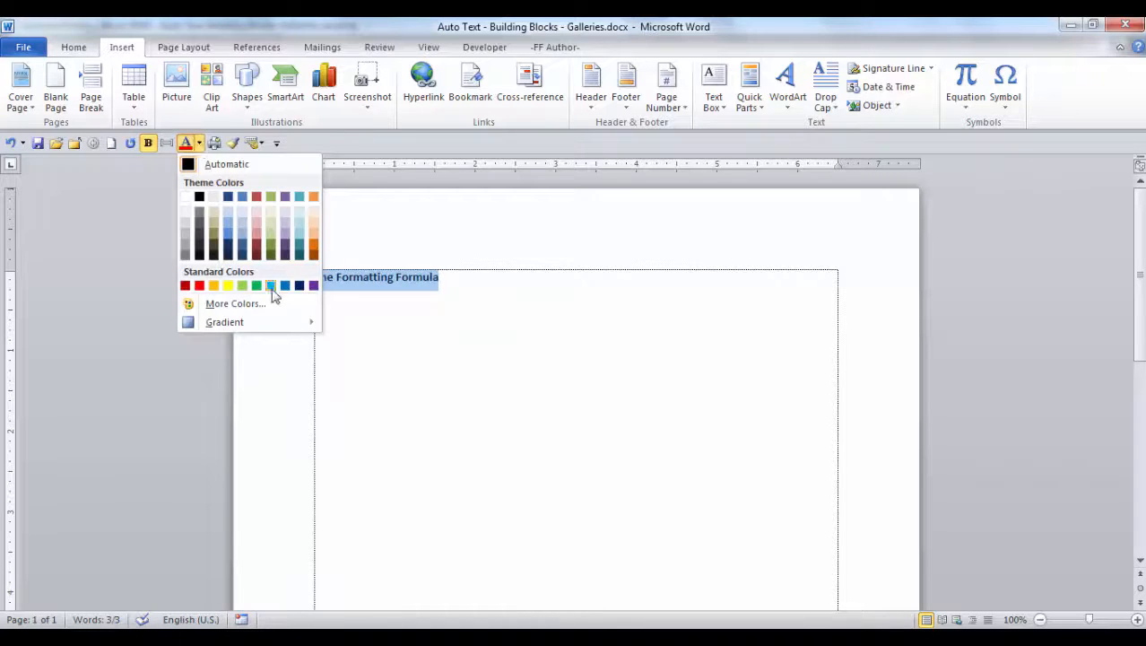
{"action": "left_click", "coordinate": [271, 286]}
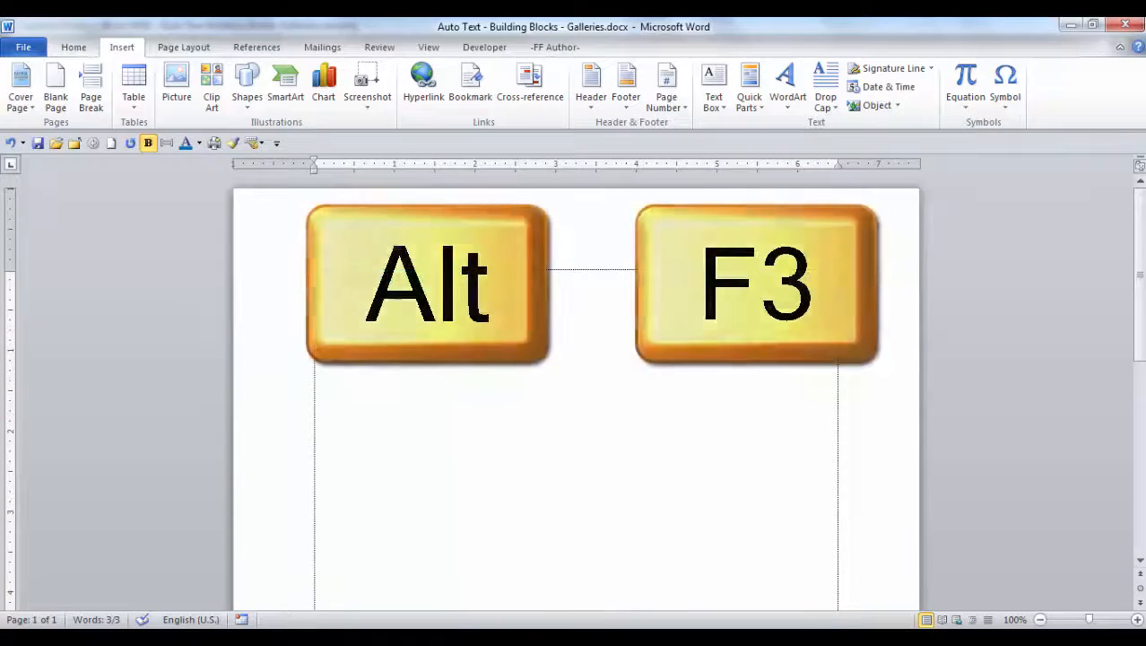
Save the selected text as a building block named "The Formatting Formula" in the AutoText gallery, General category
{"action": "key", "text": "alt+F3"}
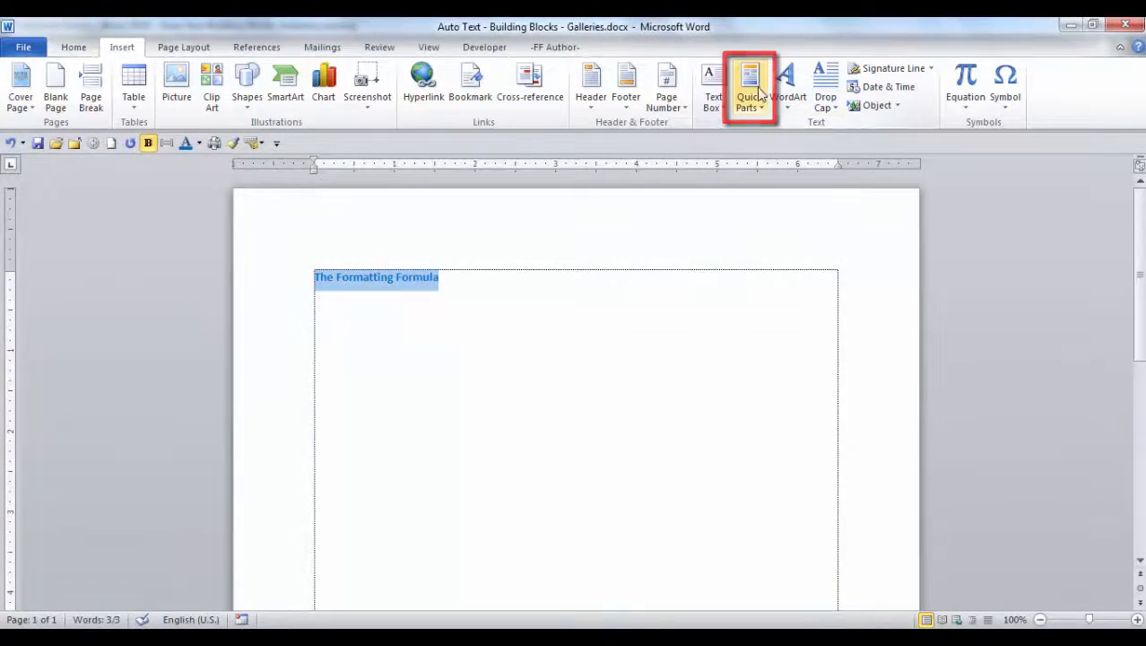
{"action": "left_click", "coordinate": [762, 108]}
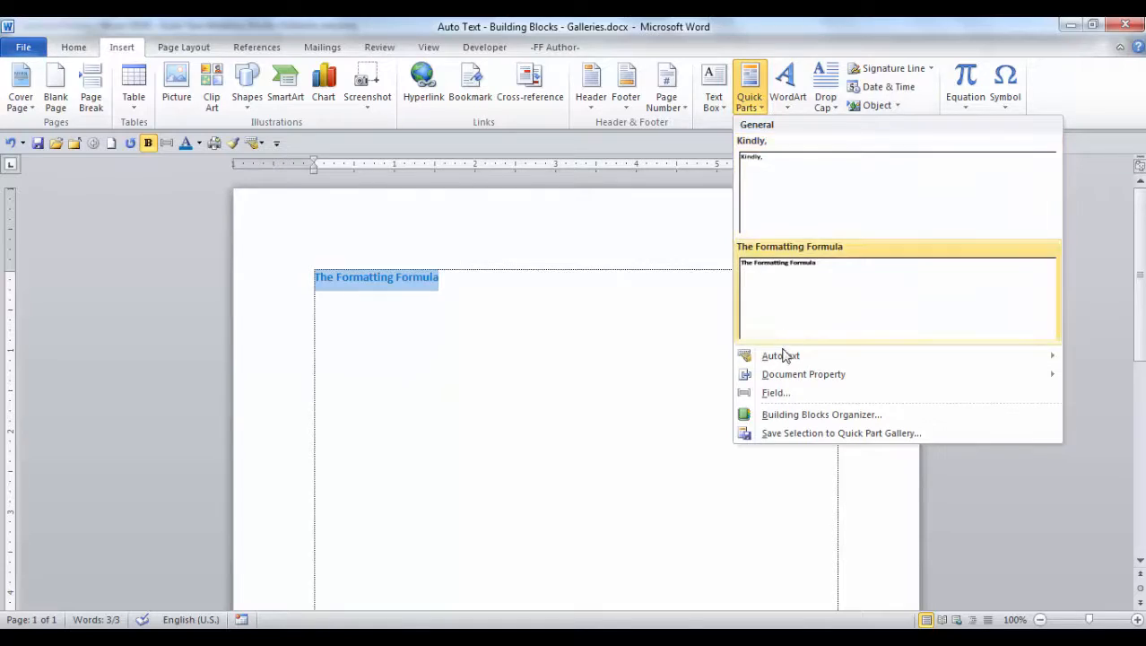
{"action": "mouse_move", "coordinate": [790, 357]}
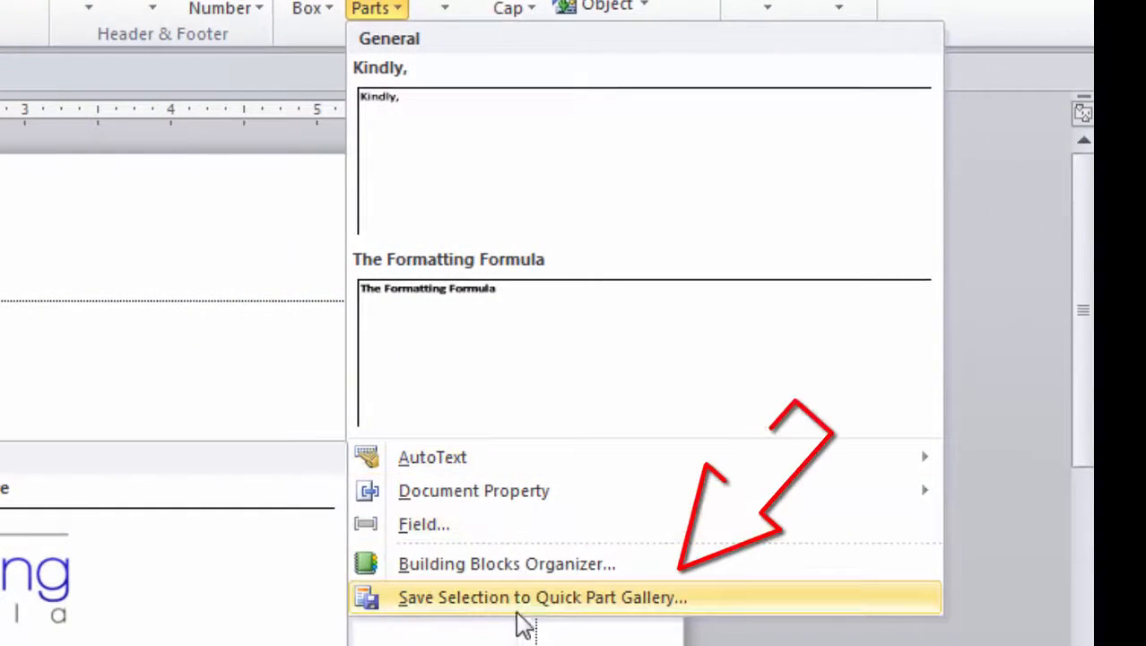
{"action": "left_click", "coordinate": [523, 606]}
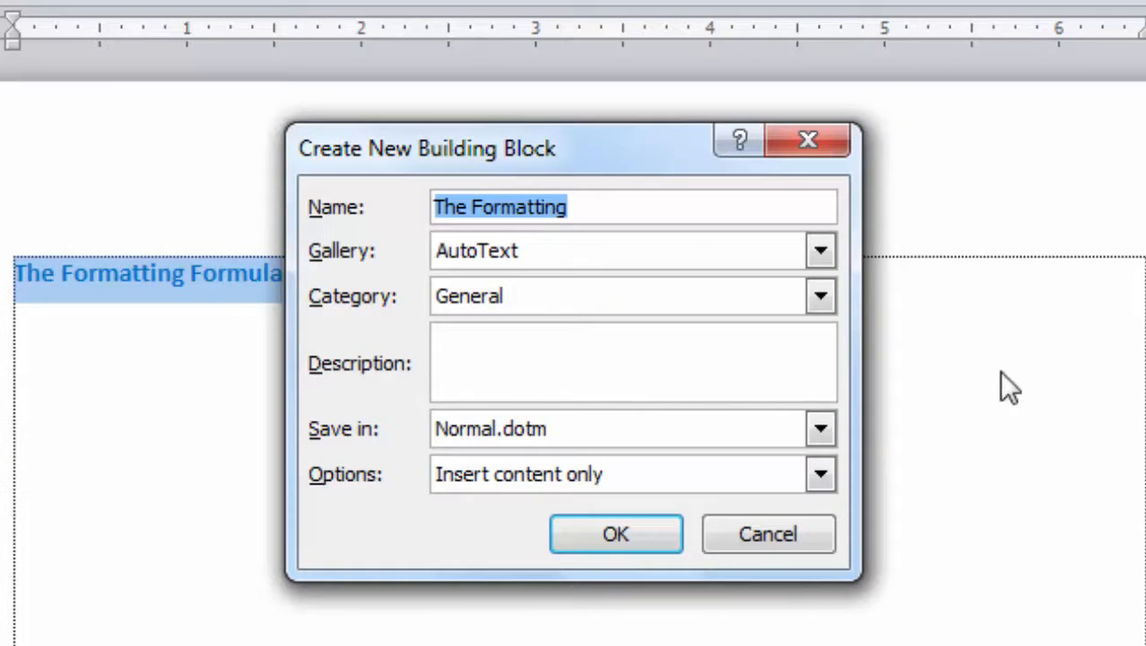
{"action": "left_click", "coordinate": [822, 252]}
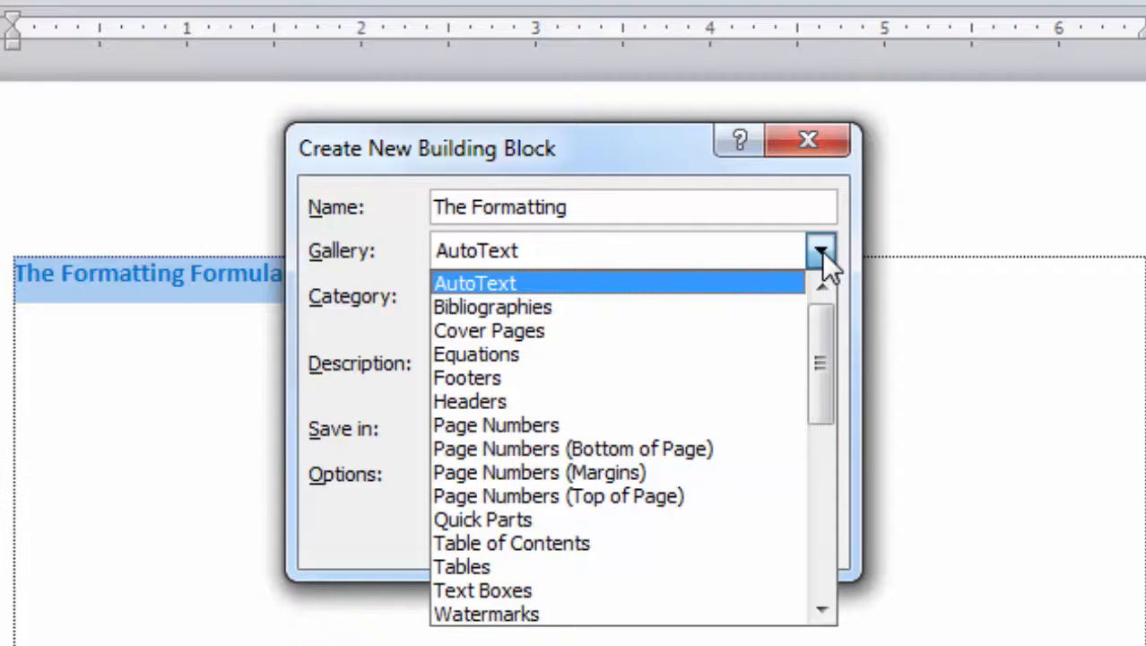
{"action": "left_click", "coordinate": [632, 283]}
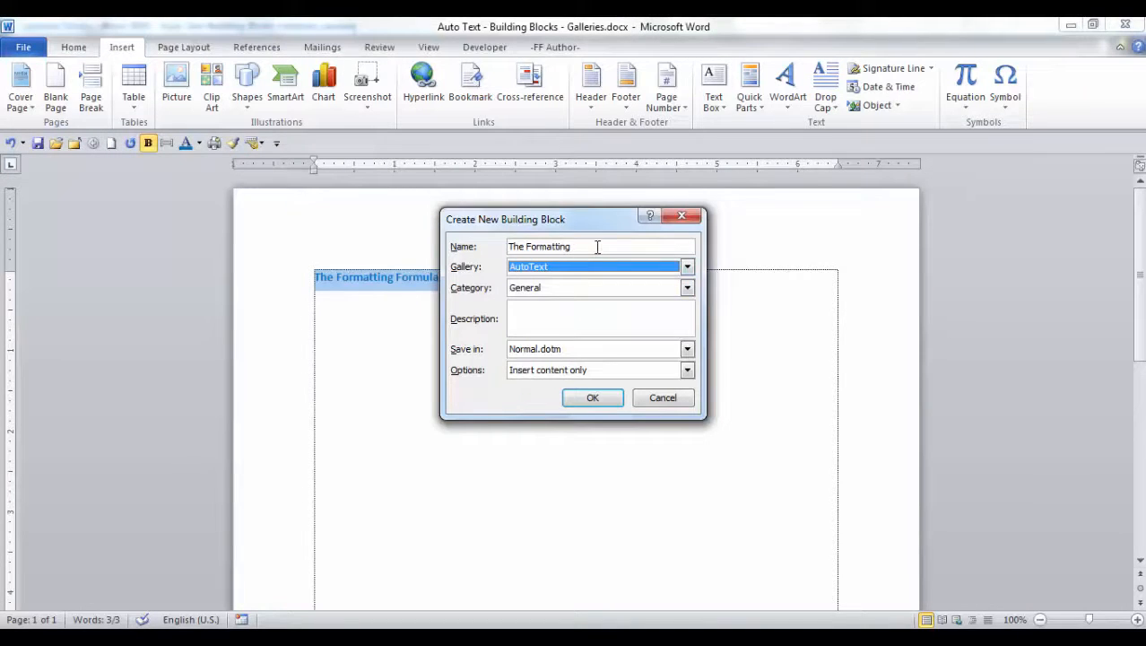
{"action": "left_click", "coordinate": [597, 246]}
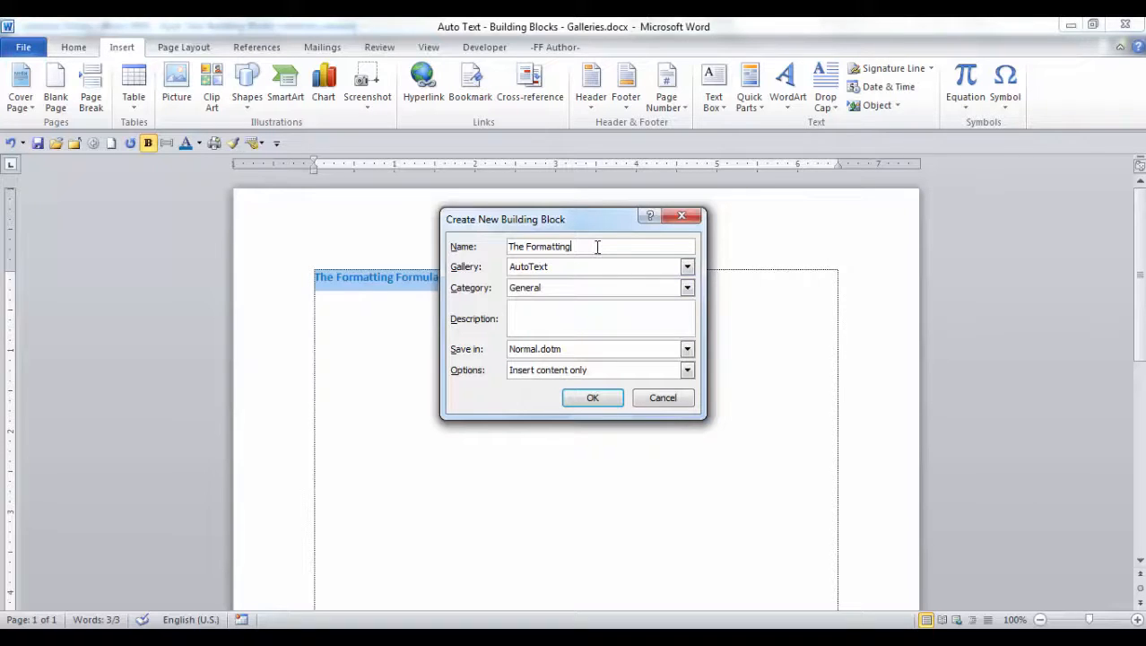
{"action": "type", "text": "Formula"}
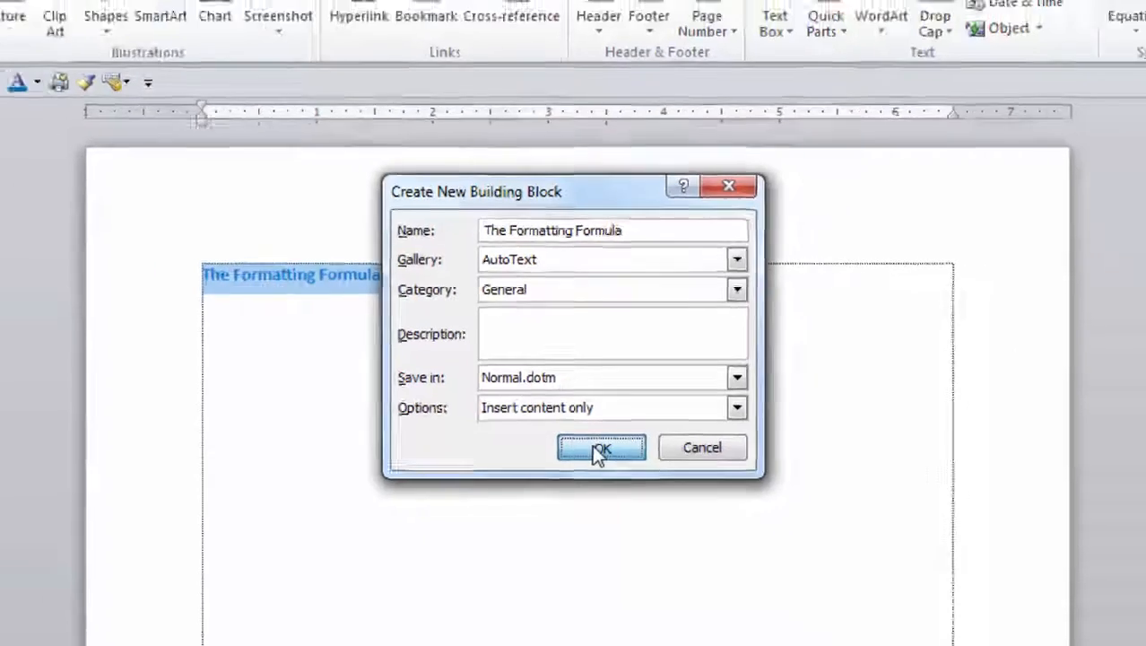
{"action": "left_click", "coordinate": [599, 531]}
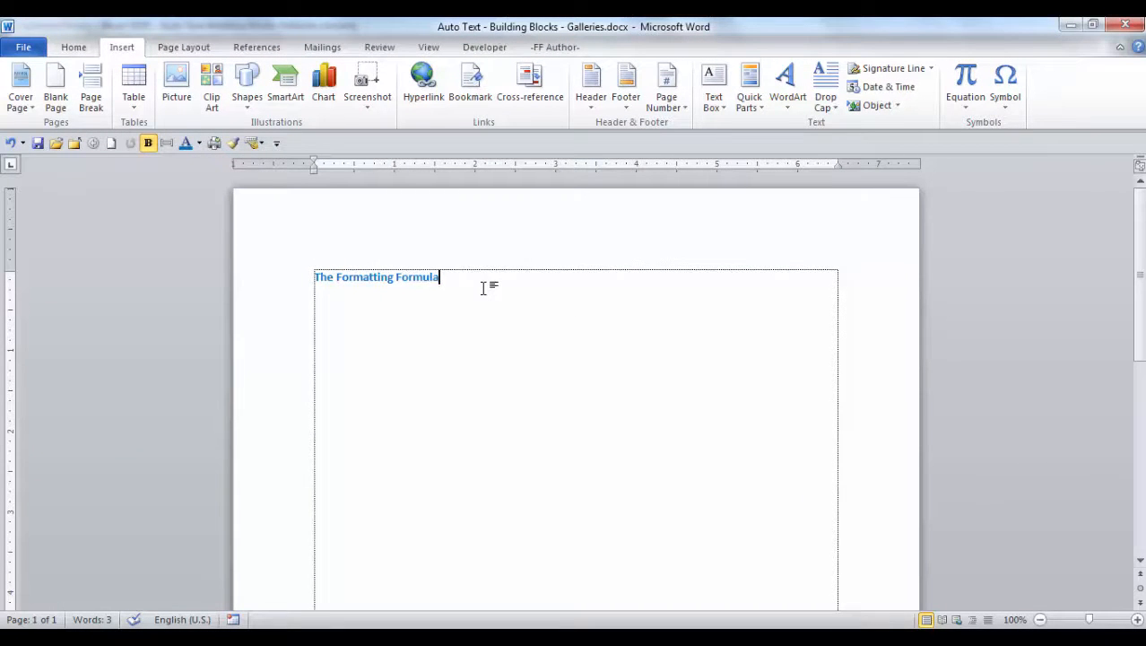
Examine the category choices, including creating a new category, in the FormattingFormulaLogoPicture building block's properties
{"action": "left_click", "coordinate": [762, 110]}
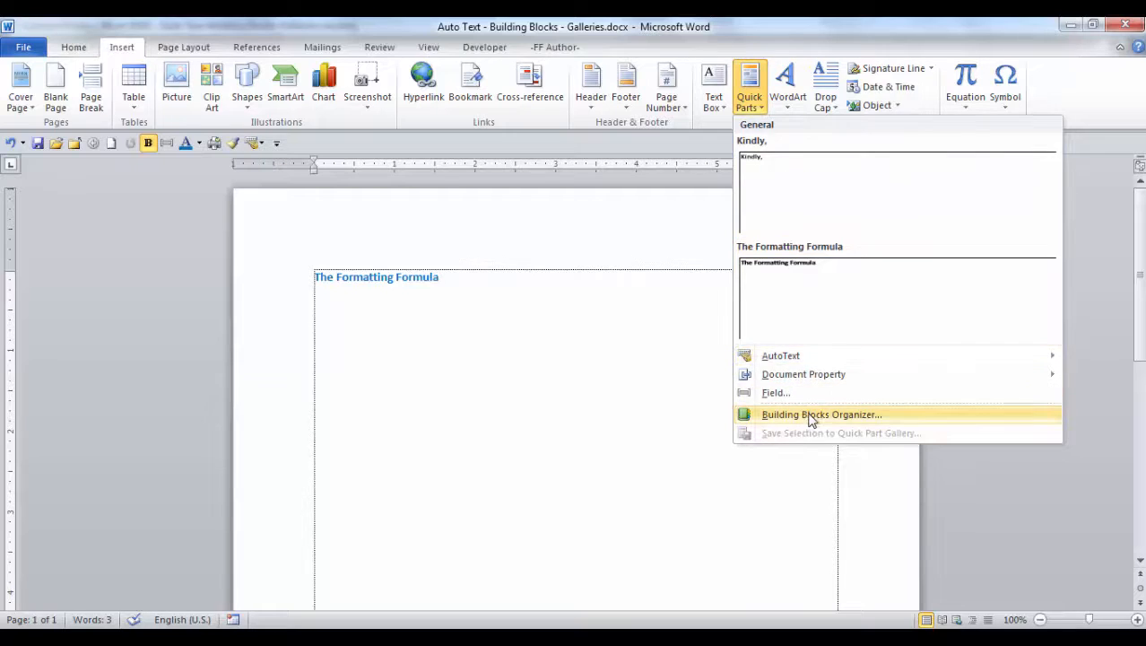
{"action": "left_click", "coordinate": [886, 415]}
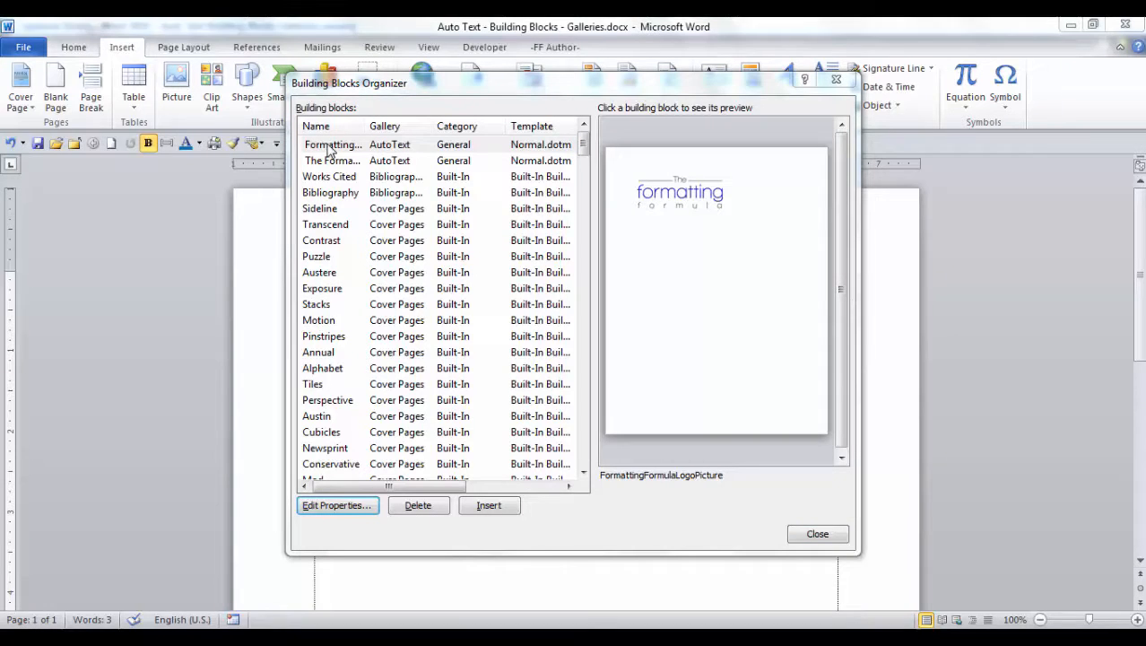
{"action": "left_click", "coordinate": [329, 146]}
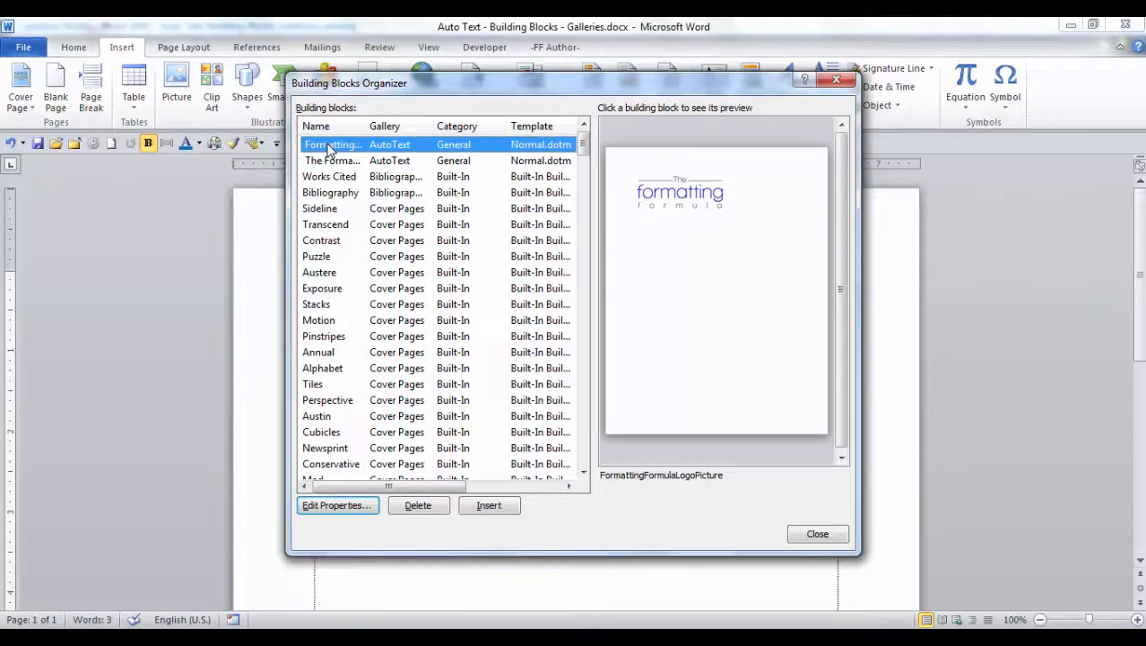
{"action": "left_click", "coordinate": [339, 512]}
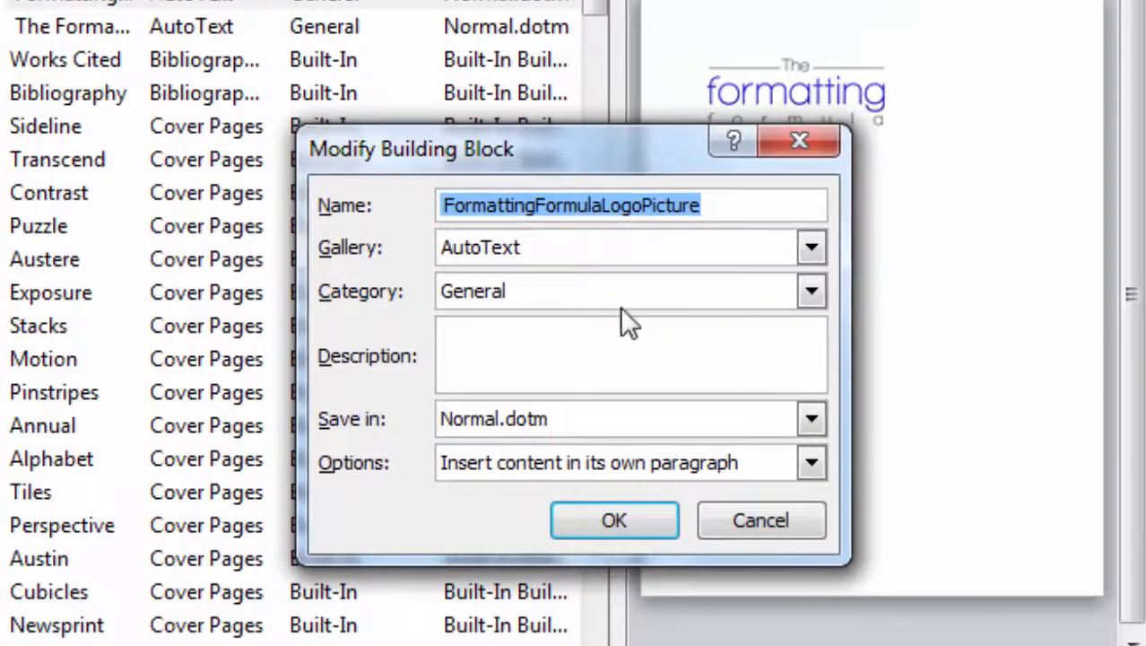
{"action": "left_click", "coordinate": [811, 292]}
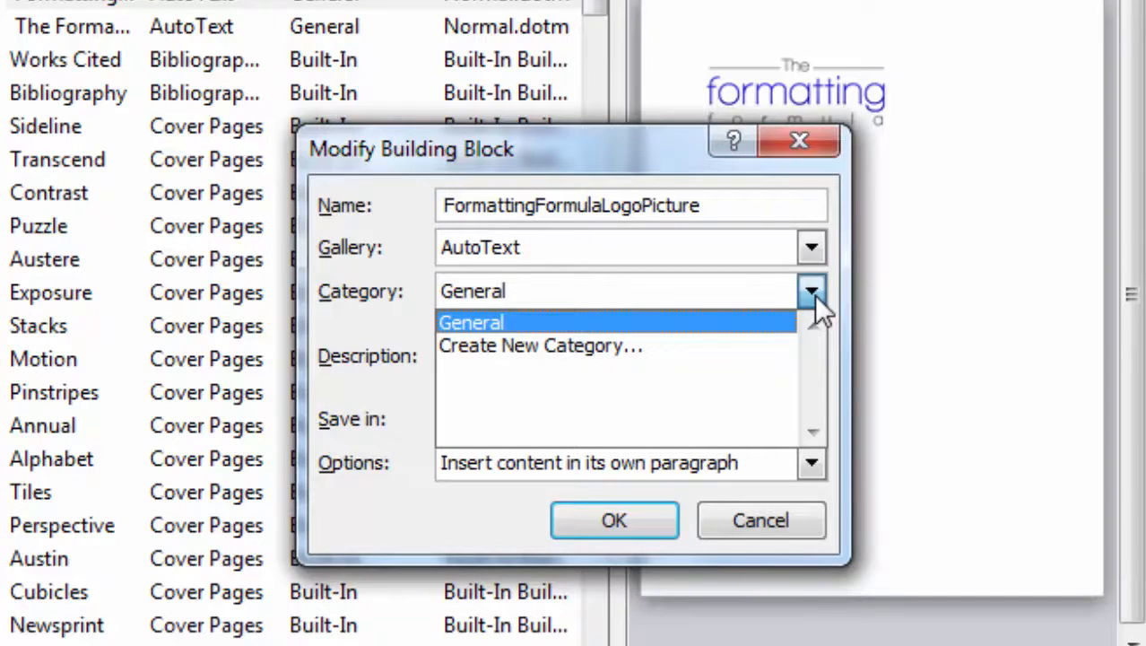
{"action": "left_click", "coordinate": [533, 350]}
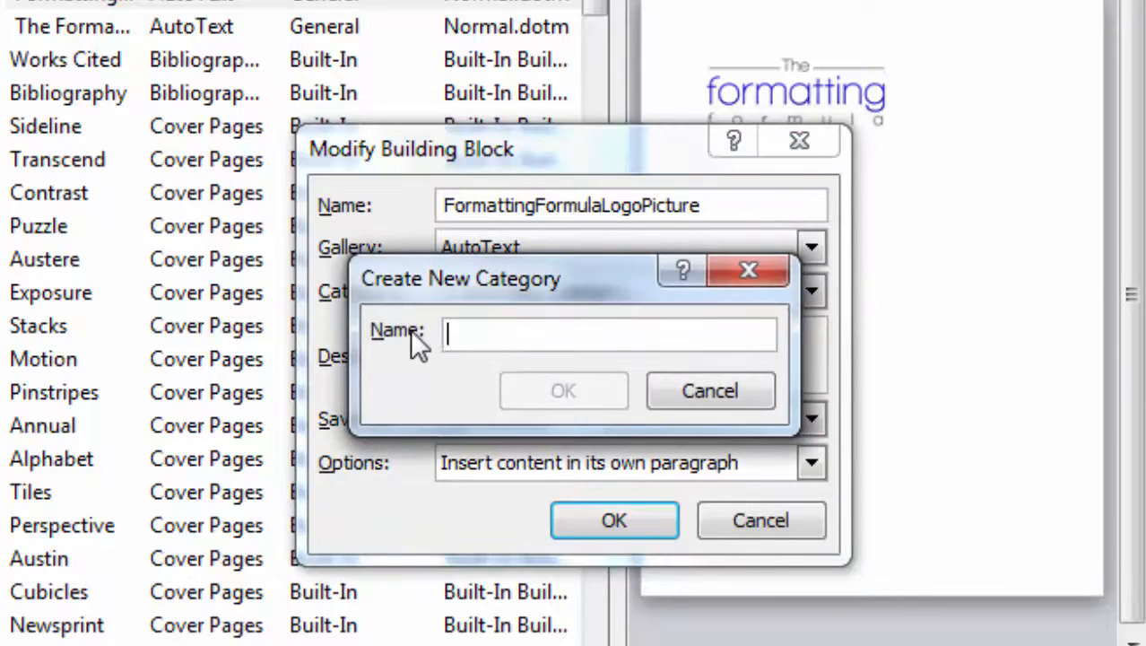
{"action": "left_click", "coordinate": [739, 387]}
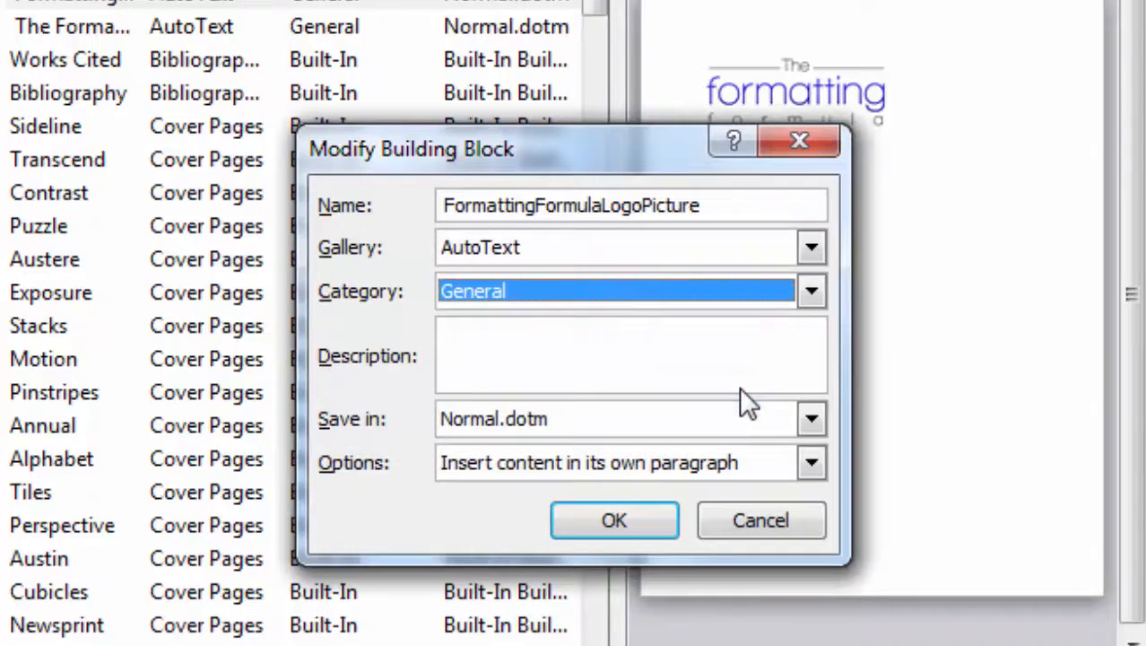
{"action": "left_click", "coordinate": [810, 292]}
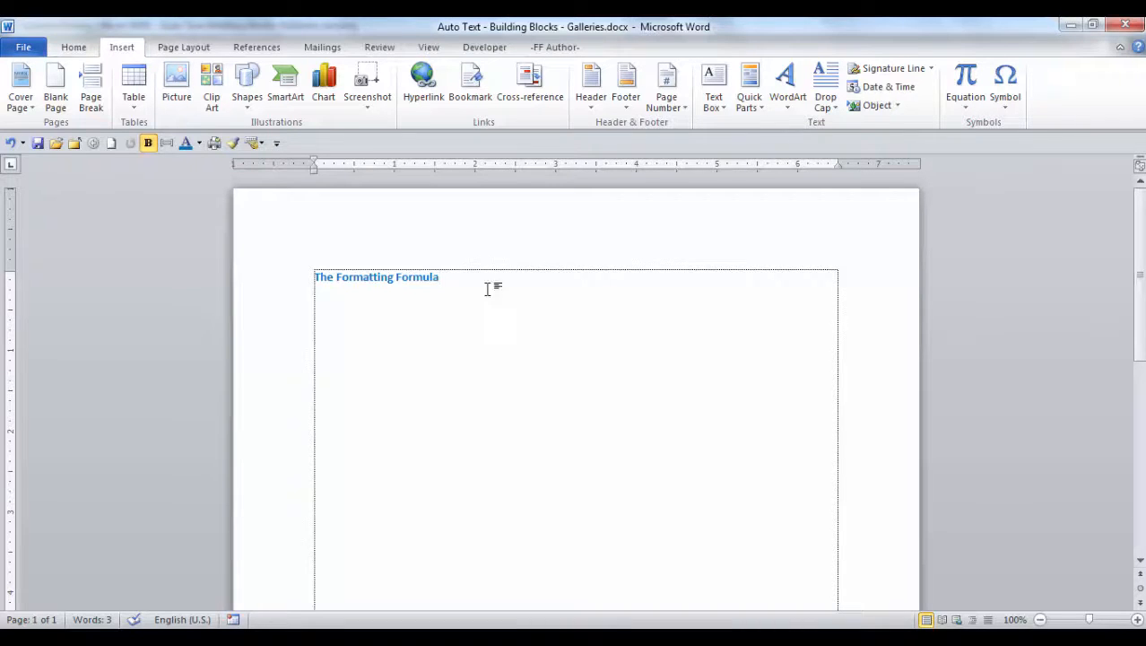
Examine the built-in category in the Table of Contents gallery
{"action": "left_click", "coordinate": [259, 47]}
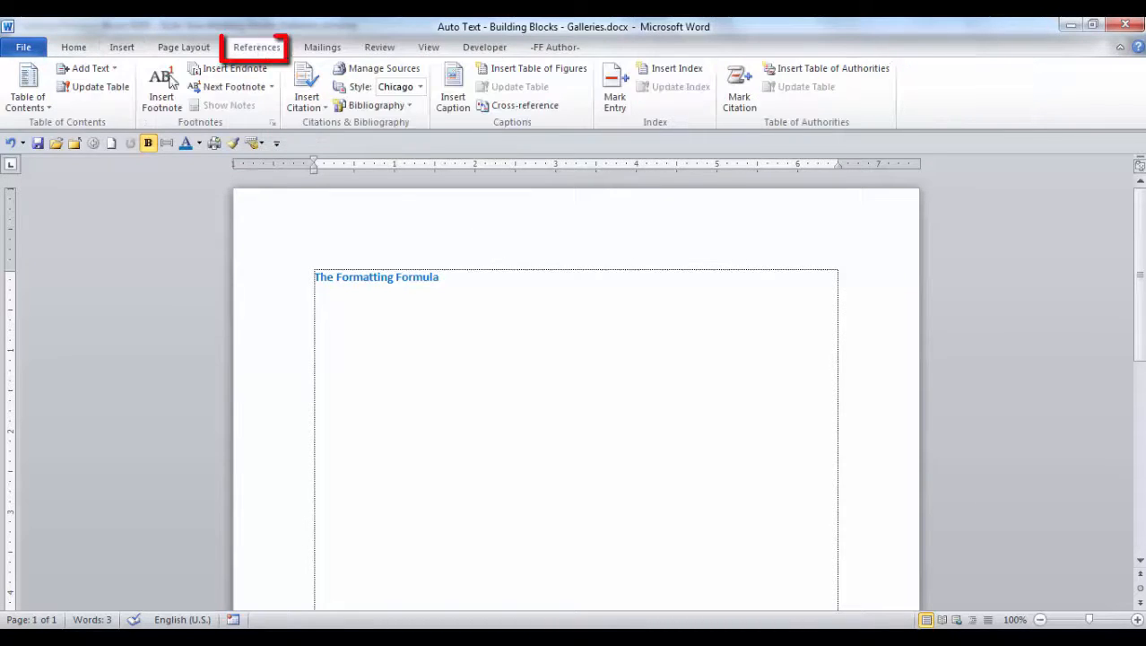
{"action": "left_click", "coordinate": [49, 109]}
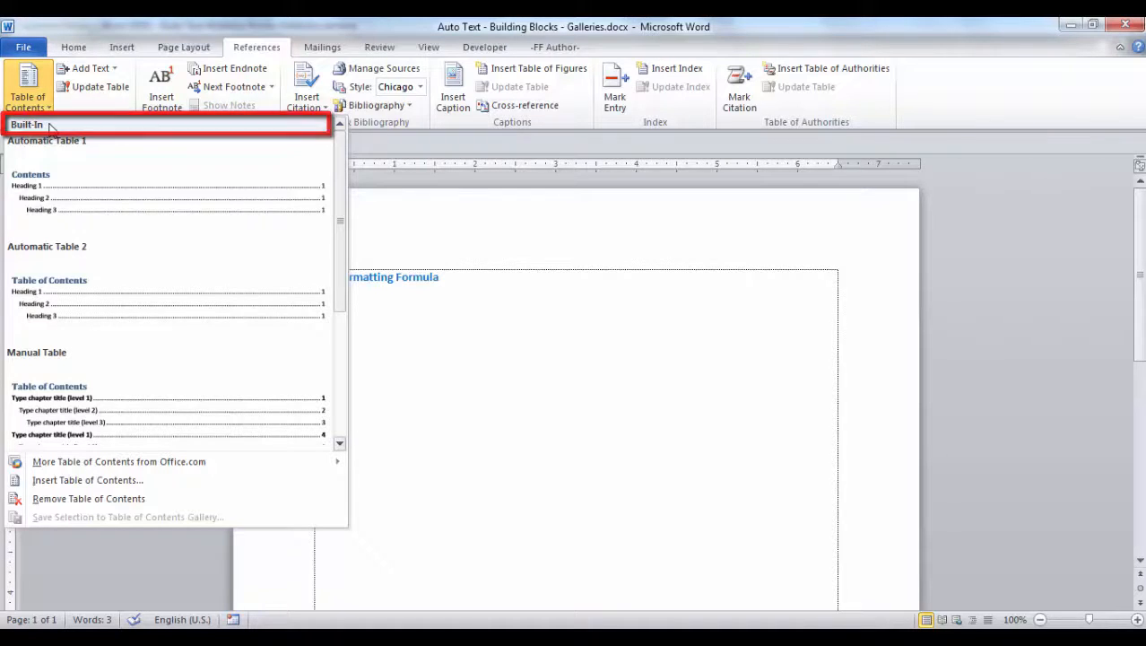
{"action": "mouse_move", "coordinate": [334, 223]}
{"action": "left_mouse_down"}
{"action": "mouse_move", "coordinate": [342, 325]}
{"action": "mouse_move", "coordinate": [332, 215]}
{"action": "left_mouse_up"}
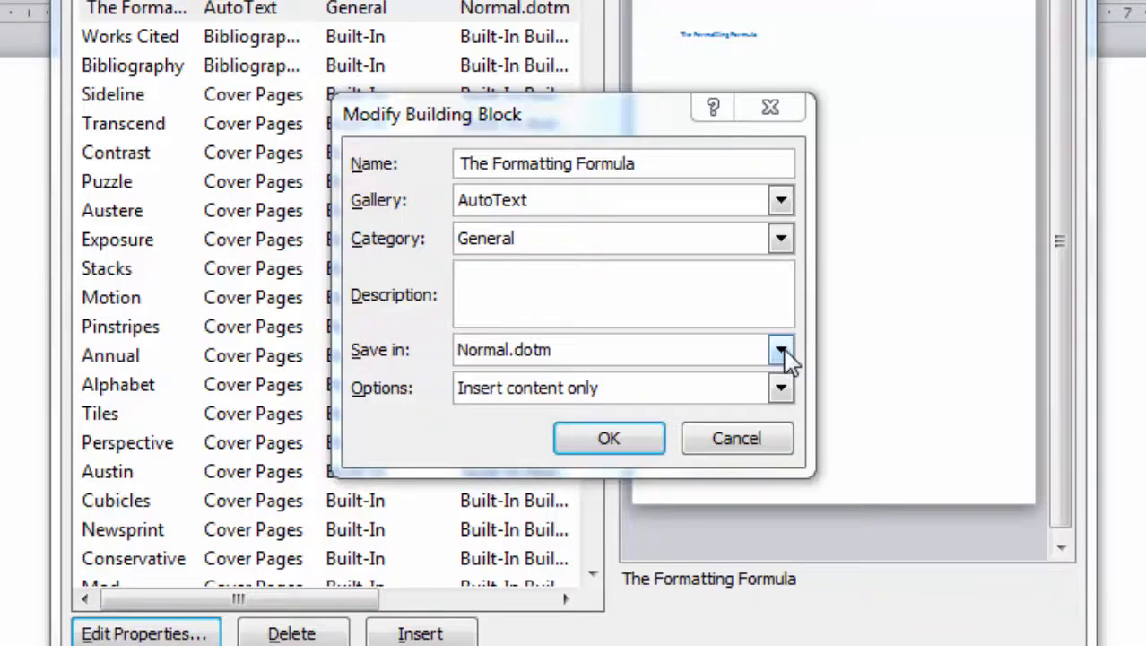
Review the save locations for The Formatting Formula building block and set its insertion option to "Insert content in its own page"
{"action": "left_click", "coordinate": [782, 351]}
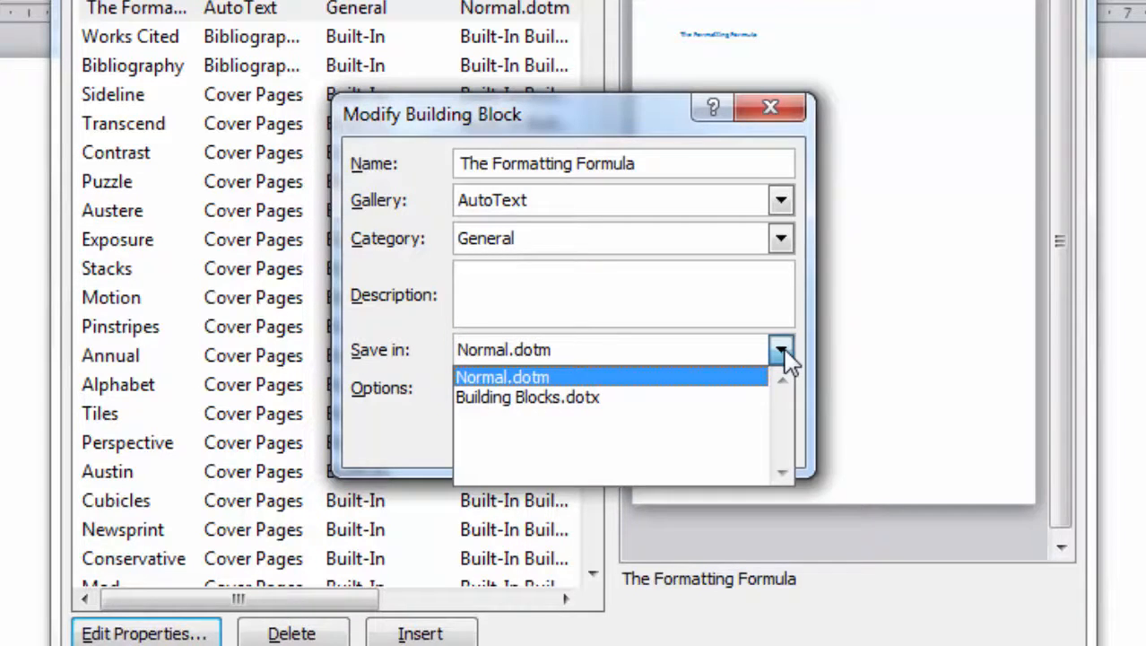
{"action": "left_click", "coordinate": [781, 350]}
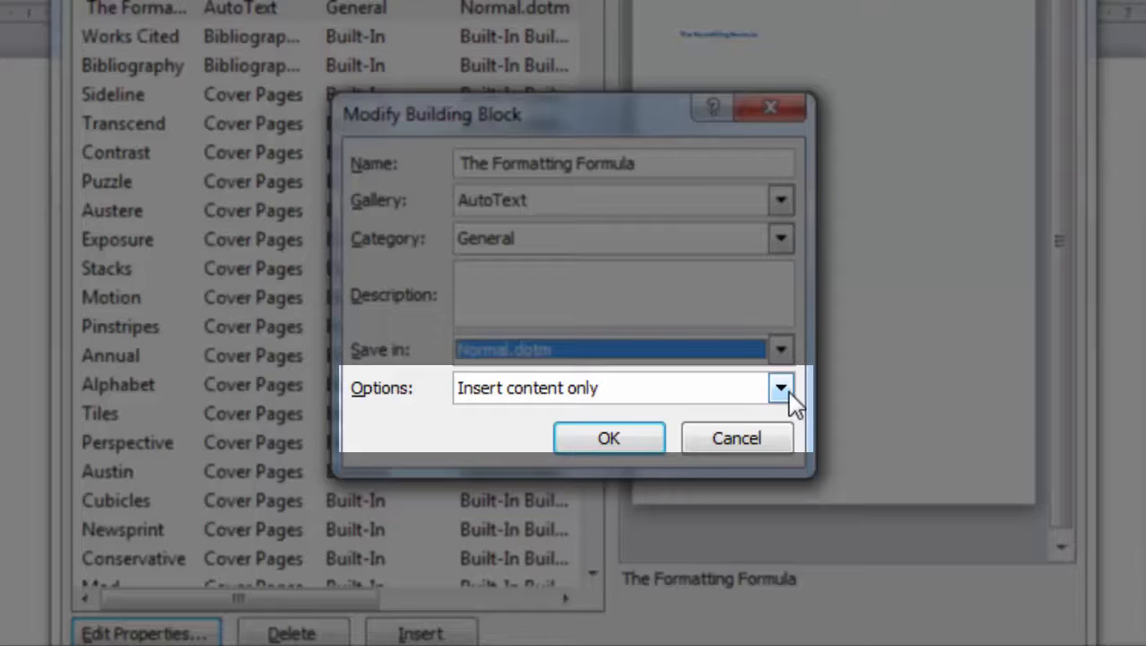
{"action": "left_click", "coordinate": [782, 389]}
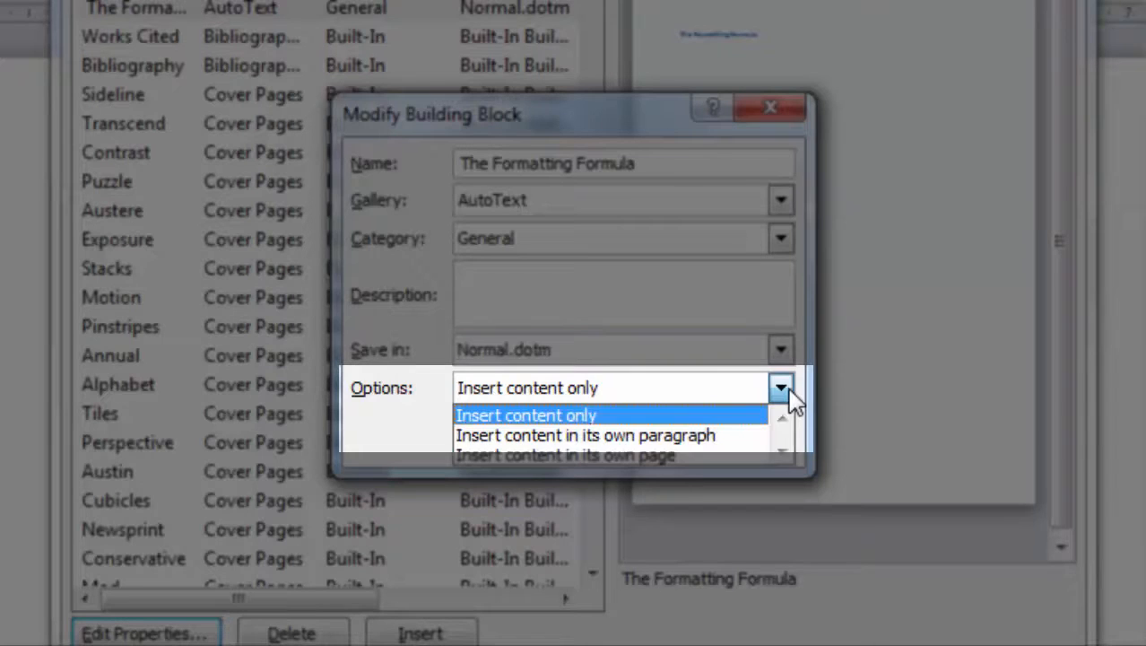
{"action": "left_click", "coordinate": [747, 436]}
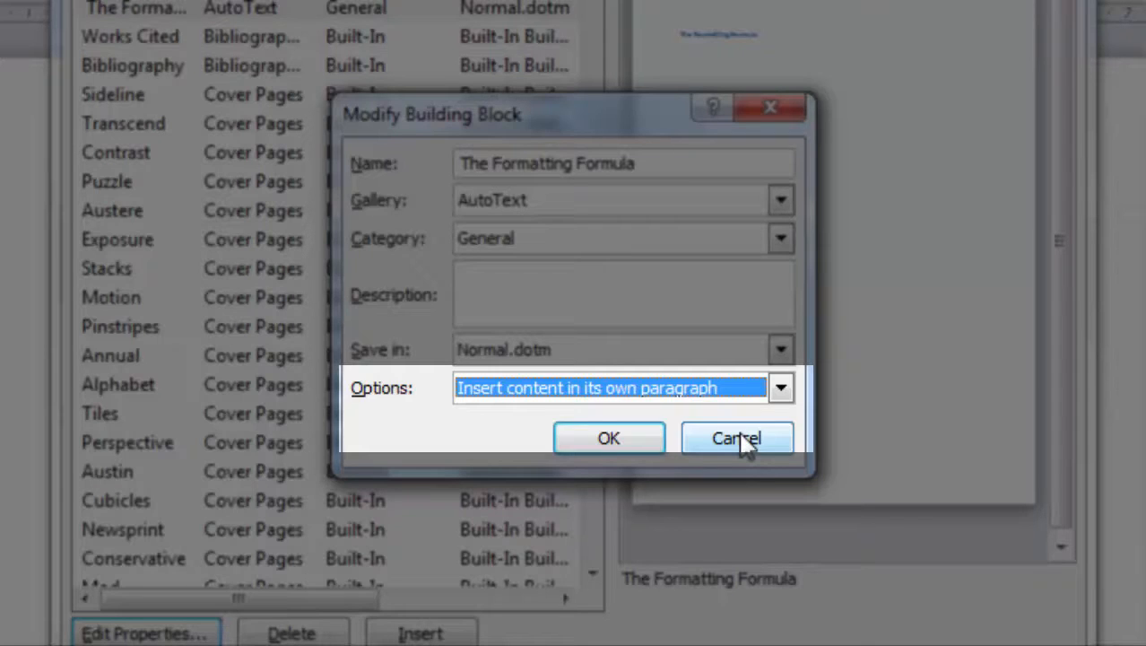
{"action": "left_click", "coordinate": [784, 393]}
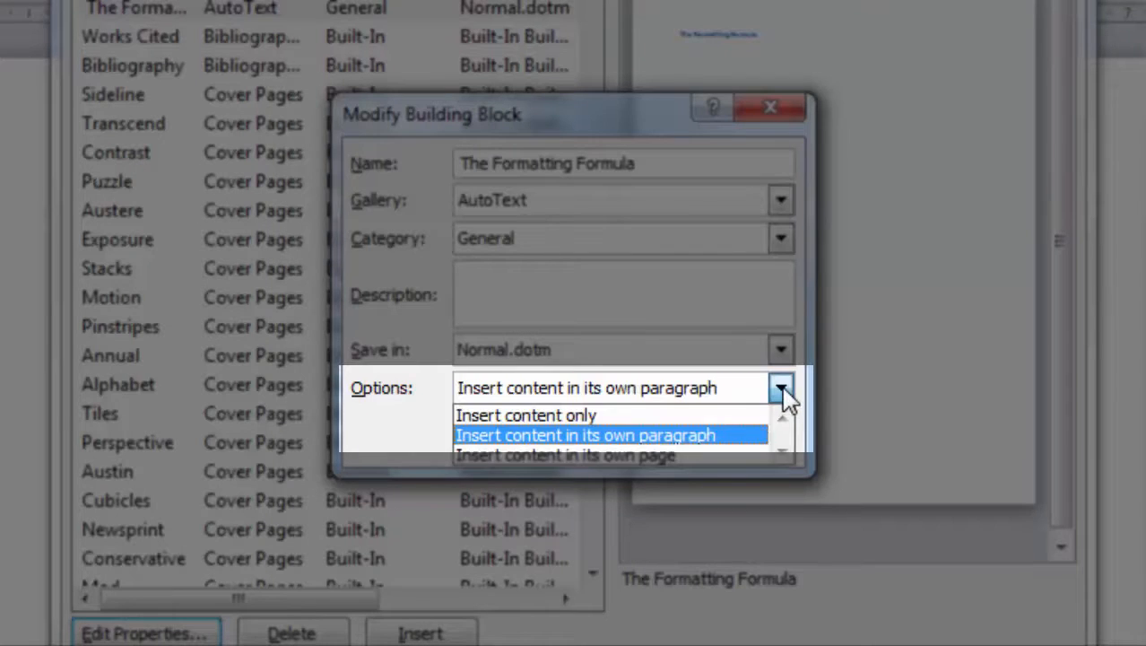
{"action": "left_click", "coordinate": [731, 455]}
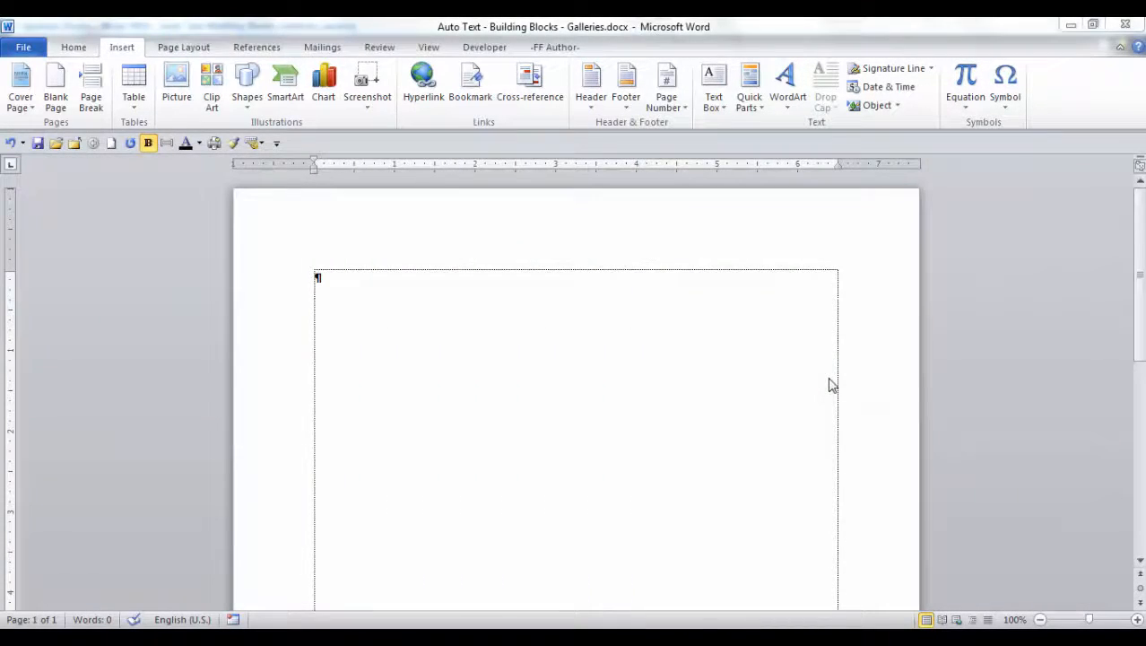
Insert the FormattingFormulaLogoPicture AutoText entry at the start of the blank document
{"action": "left_click", "coordinate": [757, 108]}
{"action": "mouse_move", "coordinate": [770, 356]}
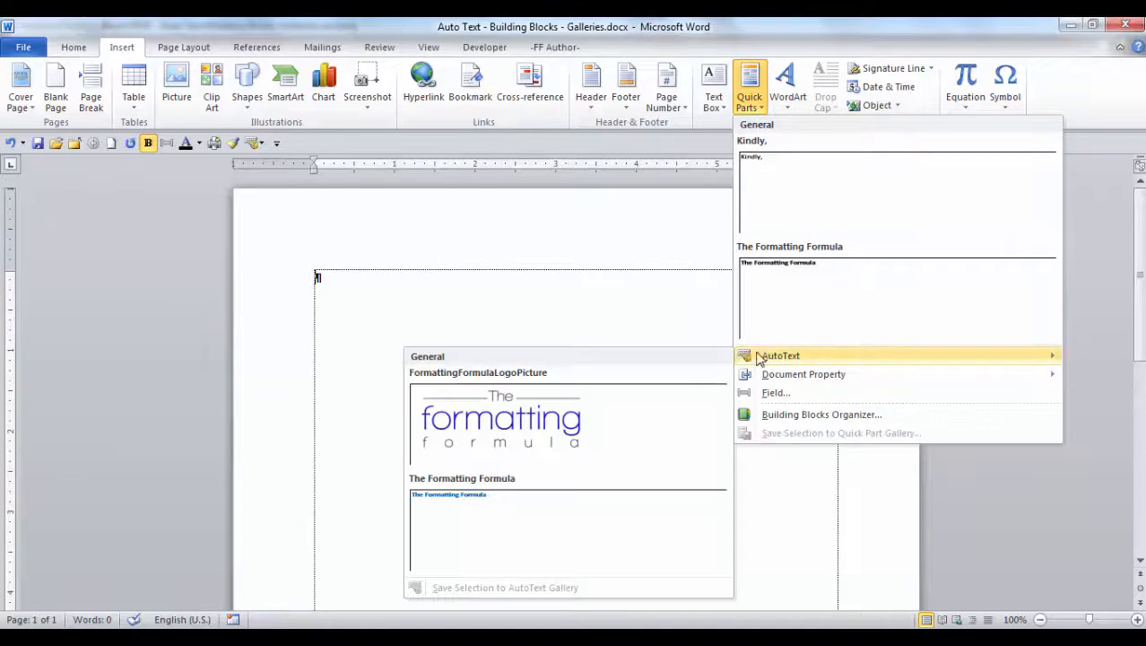
{"action": "left_click", "coordinate": [562, 429]}
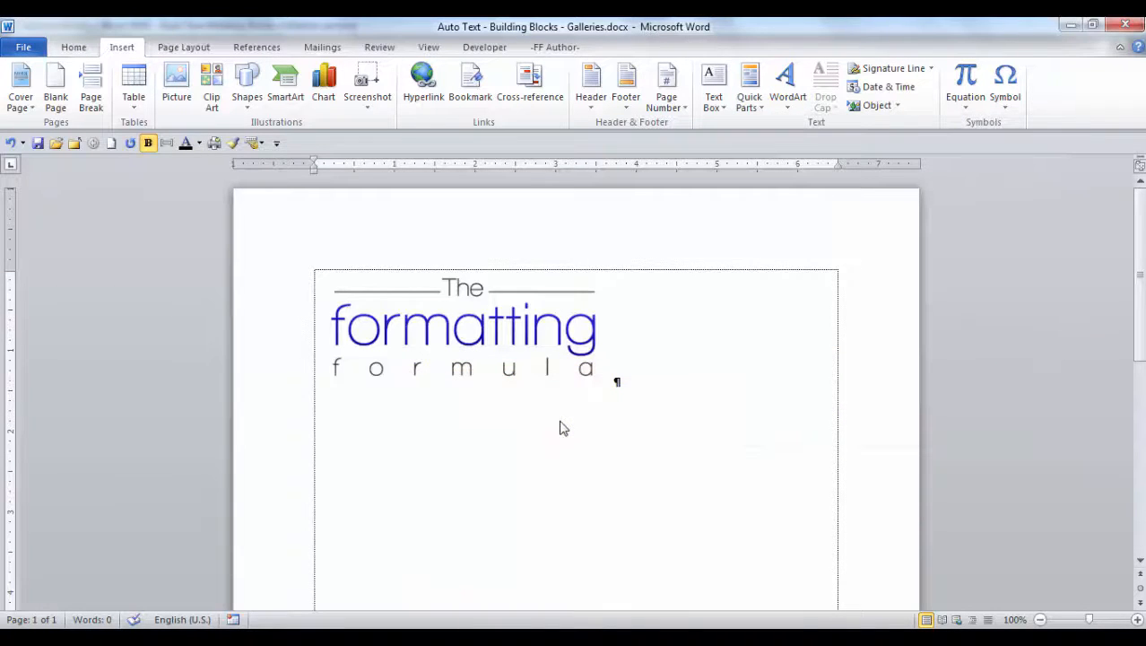
Insert The Formatting Formula AutoText entry in a new paragraph below the logo and review its page placement
{"action": "key", "text": "Return"}
{"action": "left_click", "coordinate": [758, 111]}
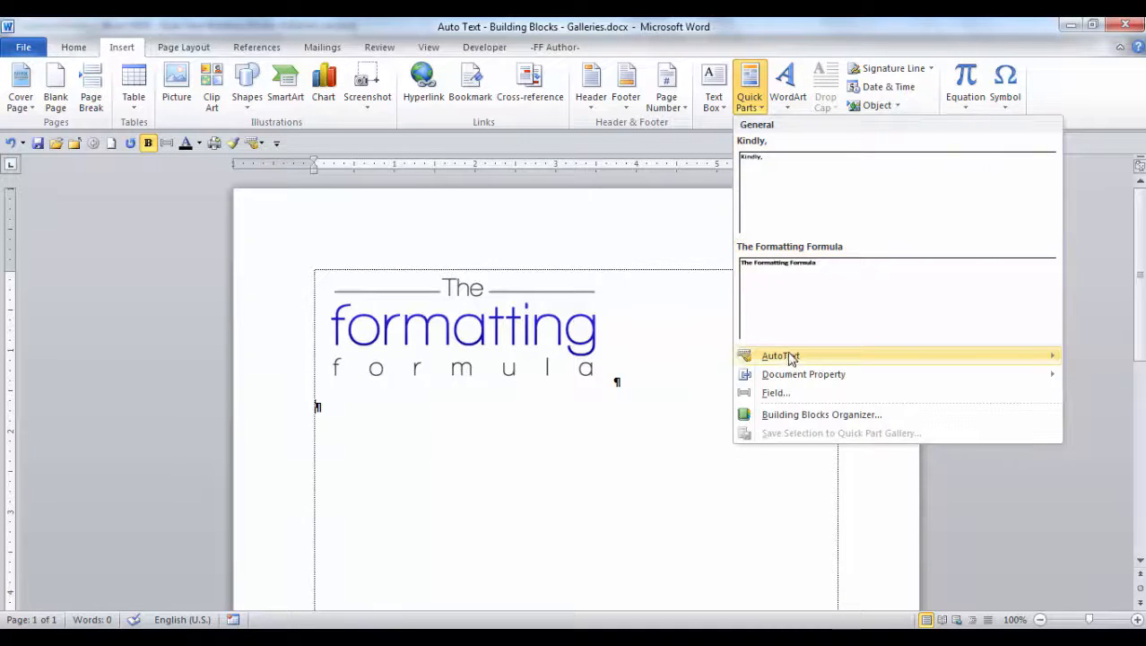
{"action": "mouse_move", "coordinate": [777, 357]}
{"action": "left_click", "coordinate": [469, 531]}
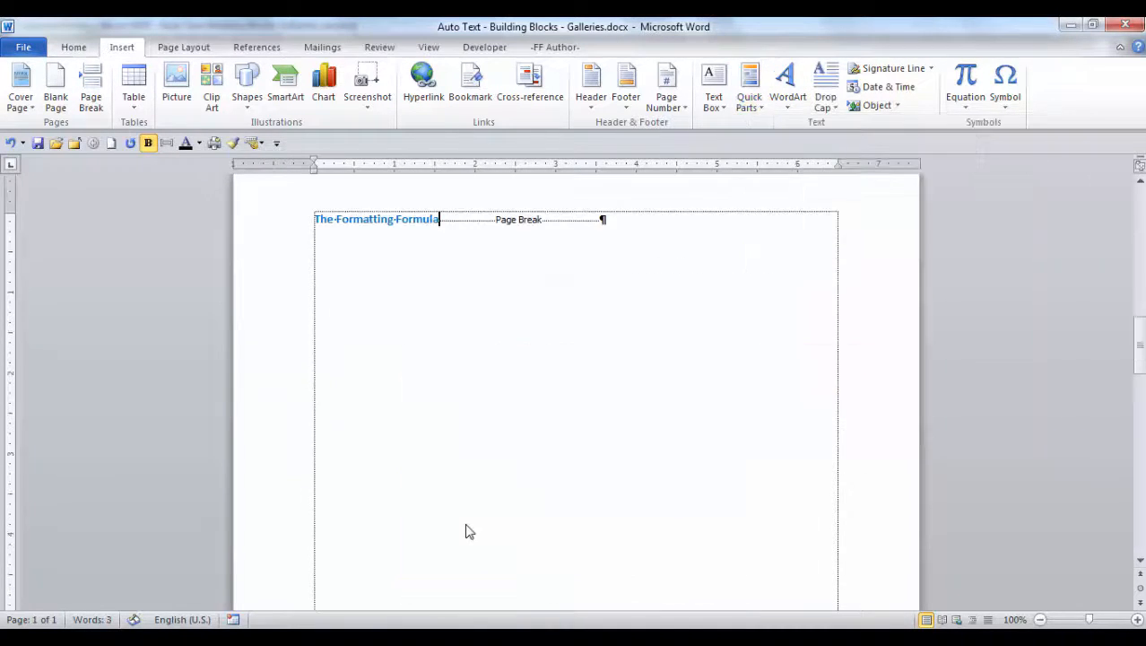
{"action": "scroll", "coordinate": [473, 525], "scroll_direction": "up", "scroll_amount": 5}
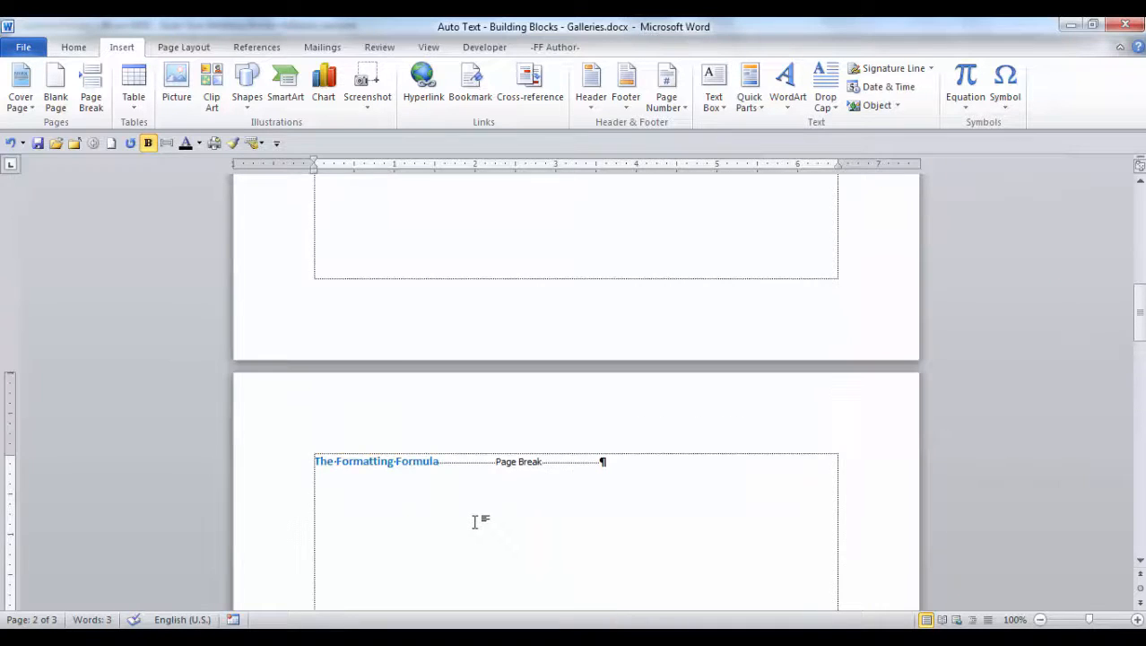
{"action": "scroll", "coordinate": [475, 521], "scroll_direction": "up", "scroll_amount": 7}
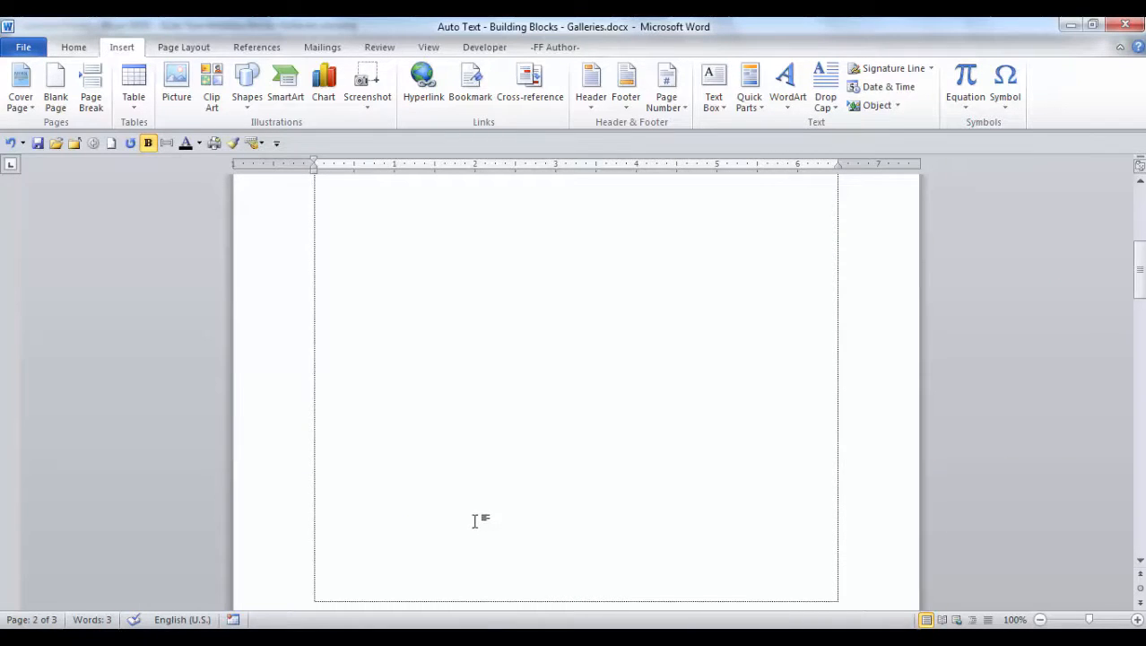